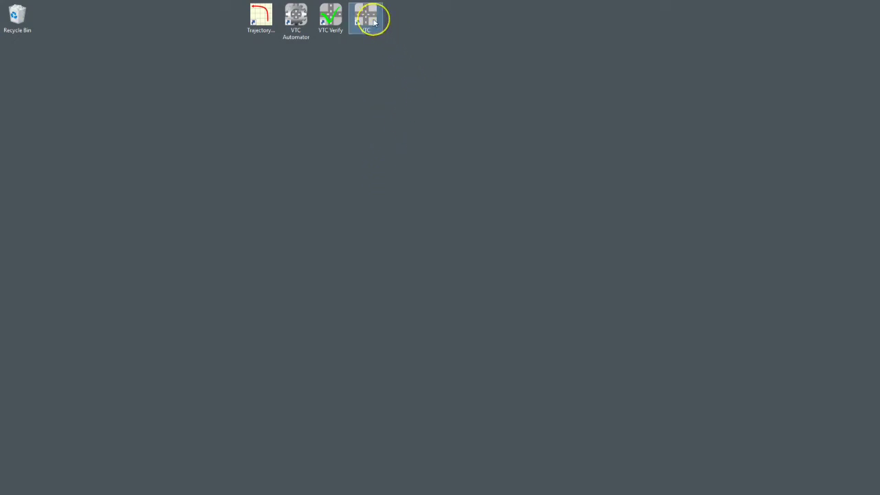
Step: Launch VTC and load Corydon.mkv to bring up its Region Editor
{"action": "double_click", "coordinate": [366, 17]}
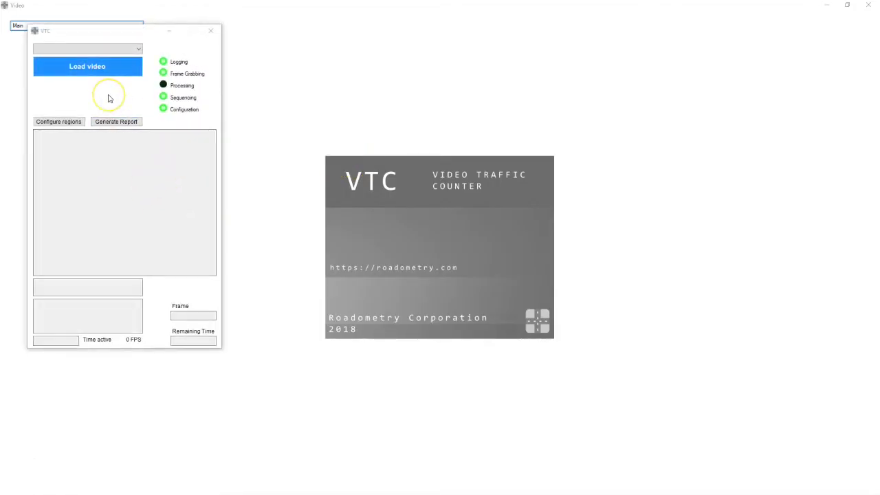
{"action": "left_click", "coordinate": [101, 68]}
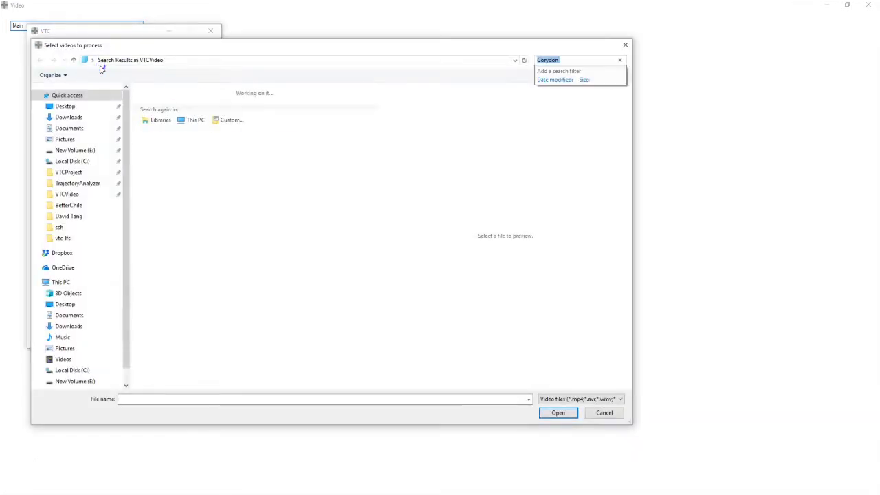
{"action": "double_click", "coordinate": [174, 103]}
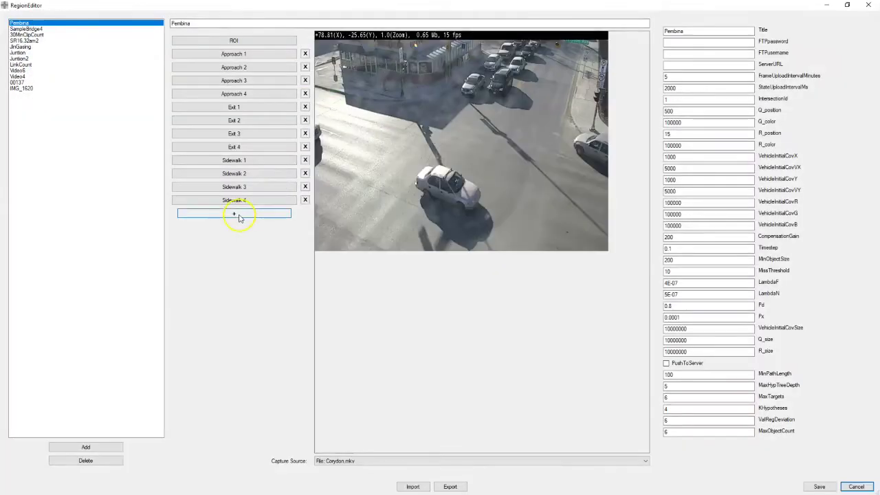
Step: Add a new region configuration named Corydon
{"action": "left_click", "coordinate": [98, 448]}
{"action": "type", "text": "Corydon"}
{"action": "key", "text": "Return"}
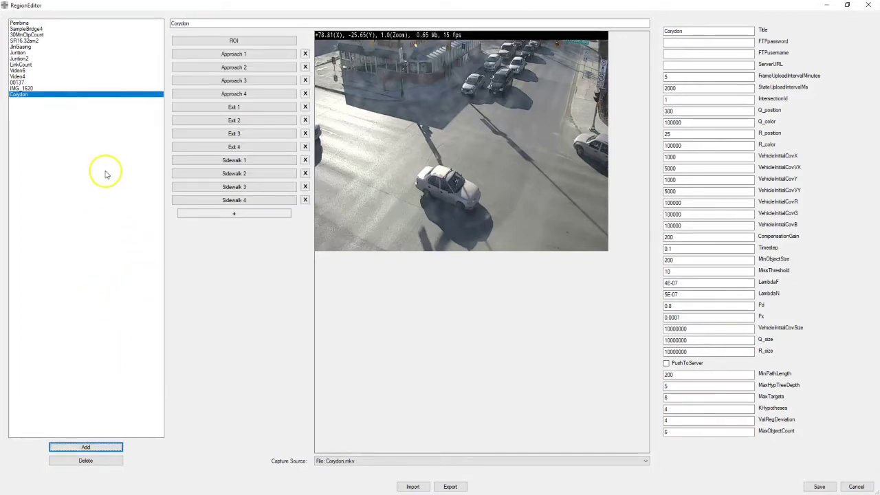
Step: Draw a closed region-of-interest polygon around the intersection's roadway
{"action": "left_click", "coordinate": [231, 41]}
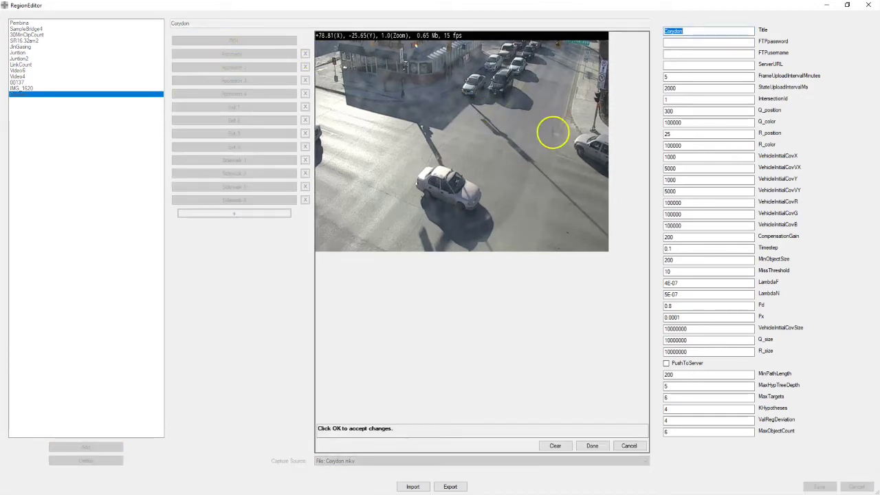
{"action": "left_click", "coordinate": [580, 124]}
{"action": "left_click", "coordinate": [577, 98]}
{"action": "left_click", "coordinate": [580, 68]}
{"action": "left_click", "coordinate": [494, 61]}
{"action": "left_click", "coordinate": [448, 85]}
{"action": "left_click", "coordinate": [389, 99]}
{"action": "left_click", "coordinate": [316, 86]}
{"action": "left_click", "coordinate": [316, 250]}
{"action": "left_click", "coordinate": [607, 251]}
{"action": "left_click", "coordinate": [607, 139]}
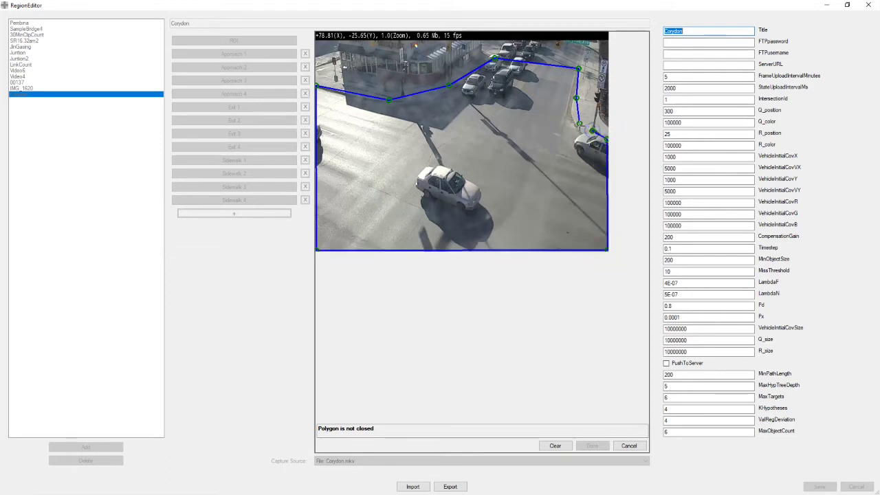
{"action": "left_click", "coordinate": [580, 123]}
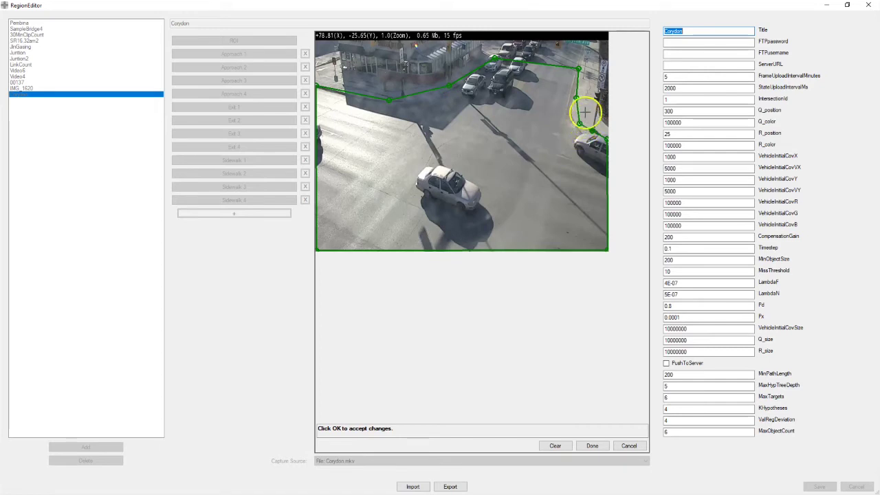
Step: Accept the region of interest, then outline and accept the Approach 1 zone
{"action": "left_click", "coordinate": [592, 446]}
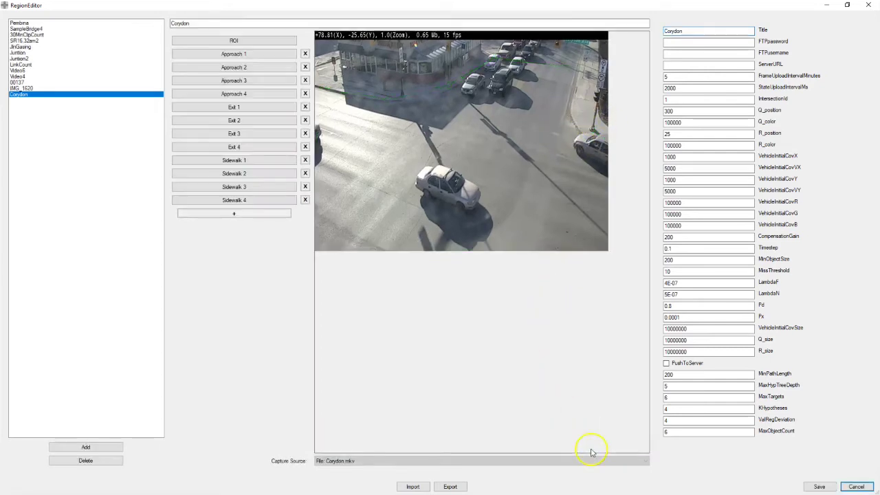
{"action": "left_click", "coordinate": [273, 54]}
{"action": "left_click", "coordinate": [407, 247]}
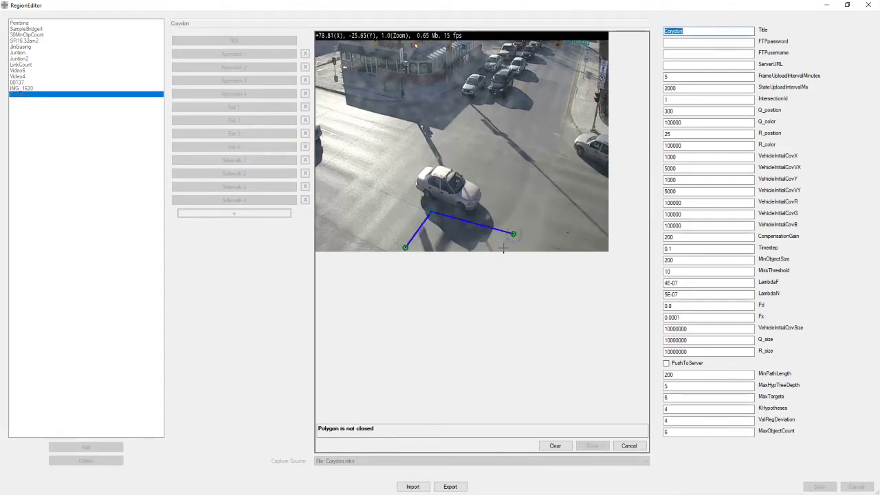
{"action": "left_click", "coordinate": [406, 248]}
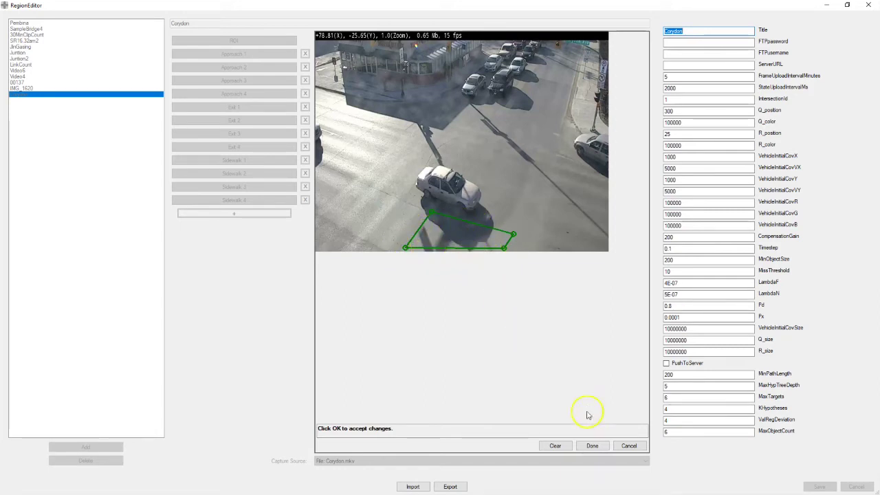
{"action": "left_click", "coordinate": [588, 444]}
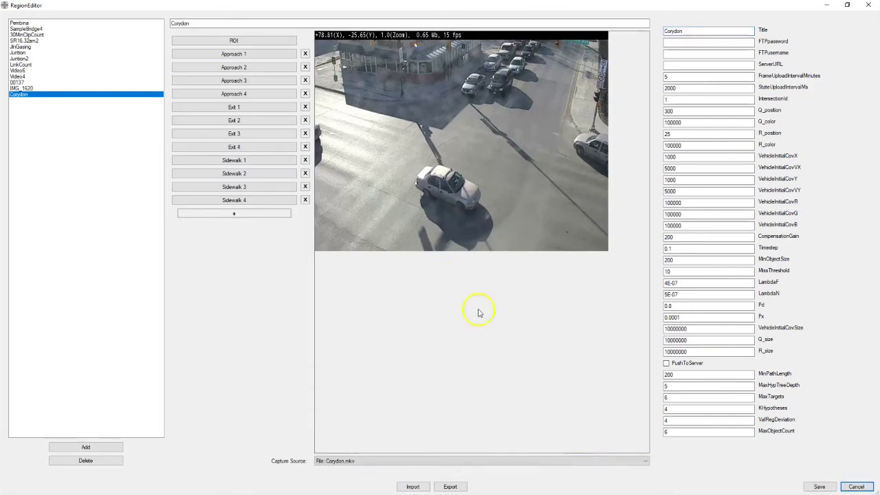
Step: Outline the Exit 1 zone over the right-side roadway and accept it
{"action": "left_click", "coordinate": [261, 111]}
{"action": "left_click", "coordinate": [500, 122]}
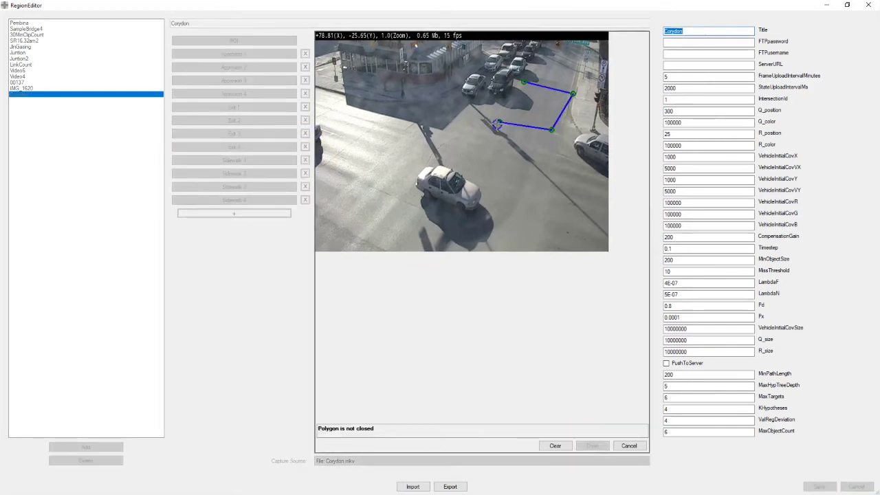
{"action": "right_click", "coordinate": [500, 122]}
{"action": "left_click", "coordinate": [592, 445]}
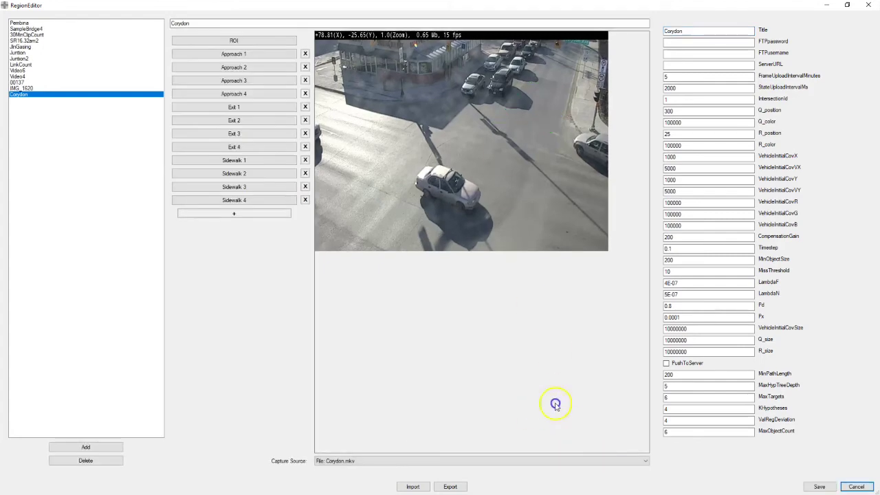
Step: Outline the four-corner Approach 2 zone on the right and accept it
{"action": "left_click", "coordinate": [275, 68]}
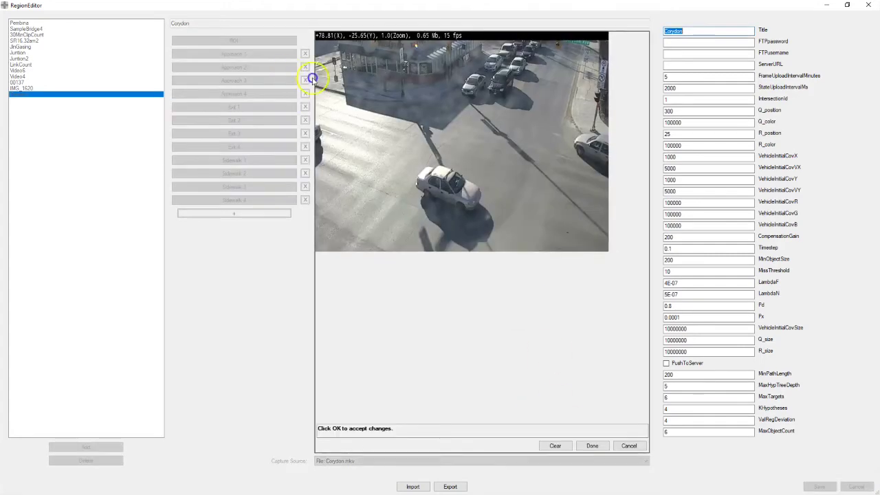
{"action": "left_click", "coordinate": [559, 153]}
{"action": "left_click", "coordinate": [545, 200]}
{"action": "left_click", "coordinate": [605, 227]}
{"action": "left_click", "coordinate": [604, 177]}
{"action": "left_click", "coordinate": [558, 154]}
{"action": "left_click", "coordinate": [589, 445]}
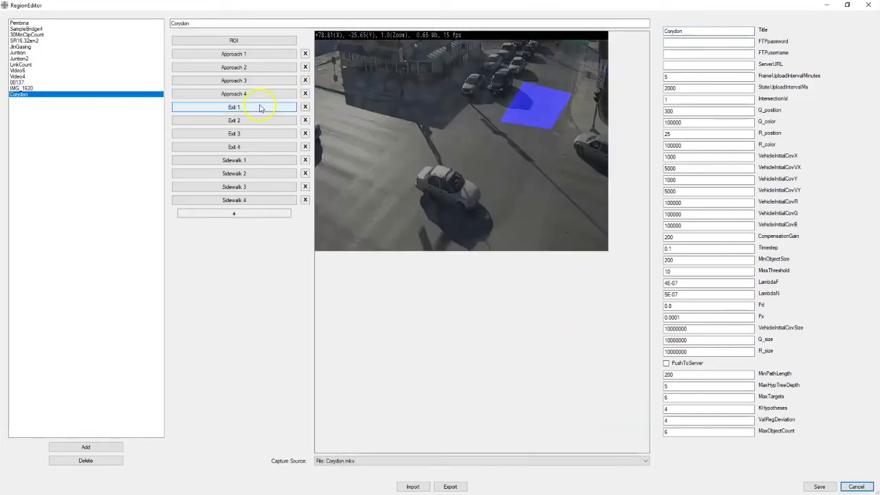
Step: Draw and close the Exit 2 zone polygon
{"action": "left_click", "coordinate": [240, 119]}
{"action": "left_click", "coordinate": [320, 90]}
{"action": "left_click", "coordinate": [385, 154]}
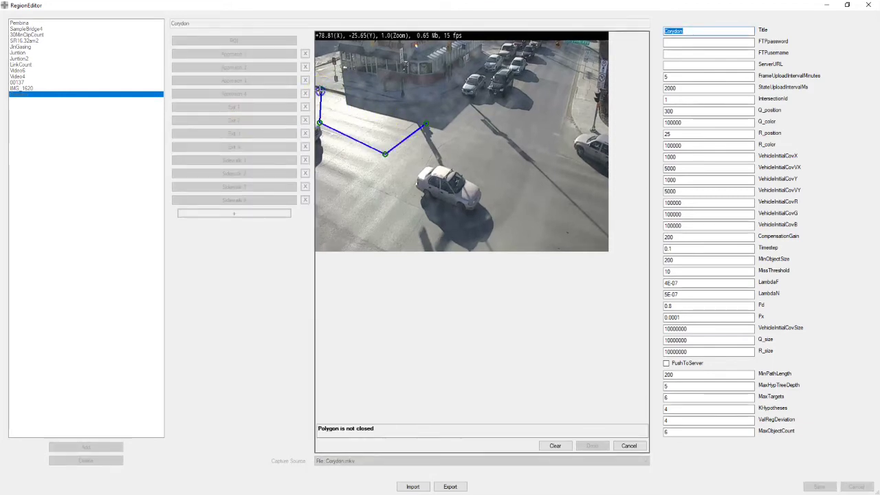
{"action": "left_click", "coordinate": [320, 89]}
Step: Accept Exit 2 and attempt an Approach 3 outline, which self-intersects
{"action": "left_click", "coordinate": [586, 446]}
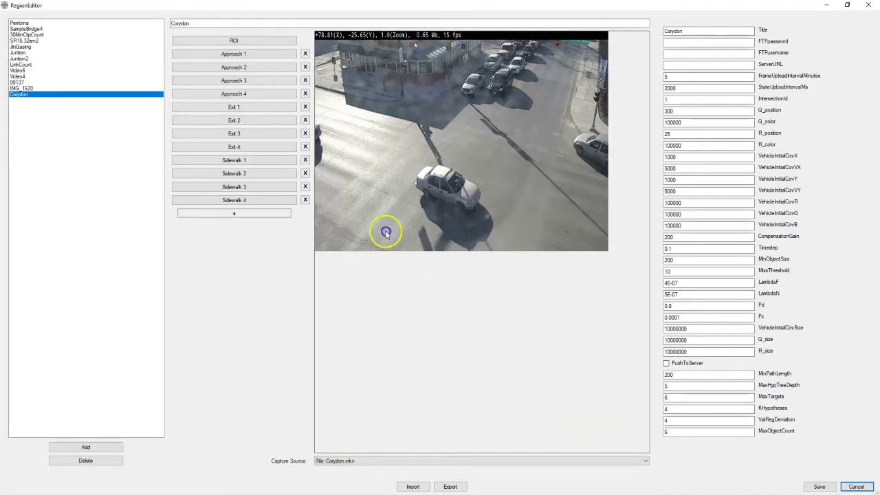
{"action": "left_click", "coordinate": [255, 80]}
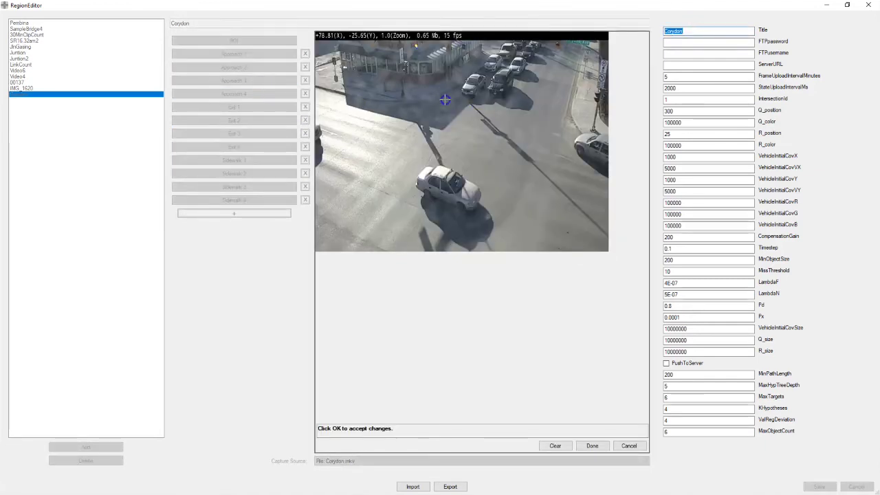
{"action": "left_click", "coordinate": [446, 100]}
{"action": "left_click", "coordinate": [488, 63]}
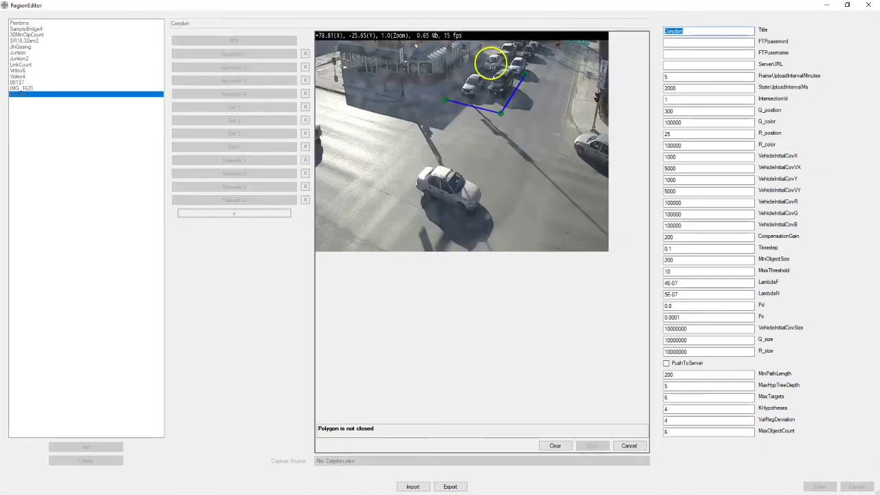
{"action": "left_click", "coordinate": [445, 100]}
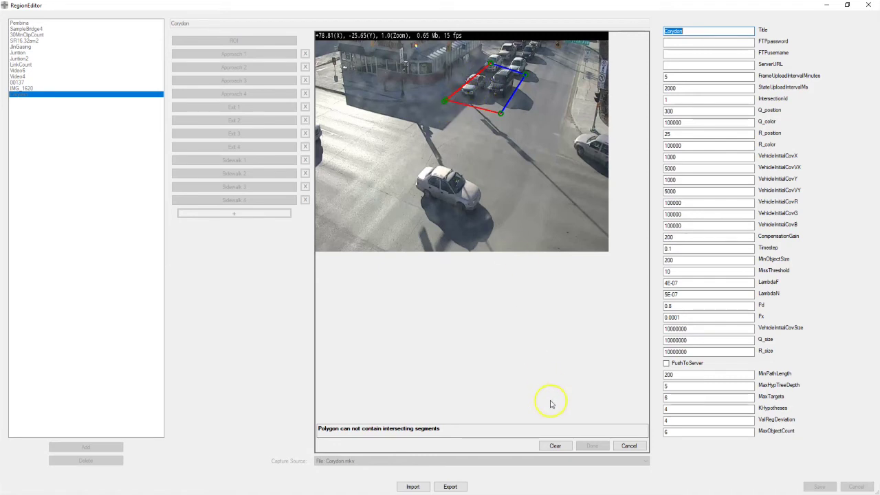
Step: Clear the bad outline, redraw Approach 3 over the queued top-lane cars, and accept it
{"action": "left_click", "coordinate": [555, 445]}
{"action": "left_click", "coordinate": [506, 115]}
{"action": "left_click", "coordinate": [526, 68]}
{"action": "left_click", "coordinate": [505, 115]}
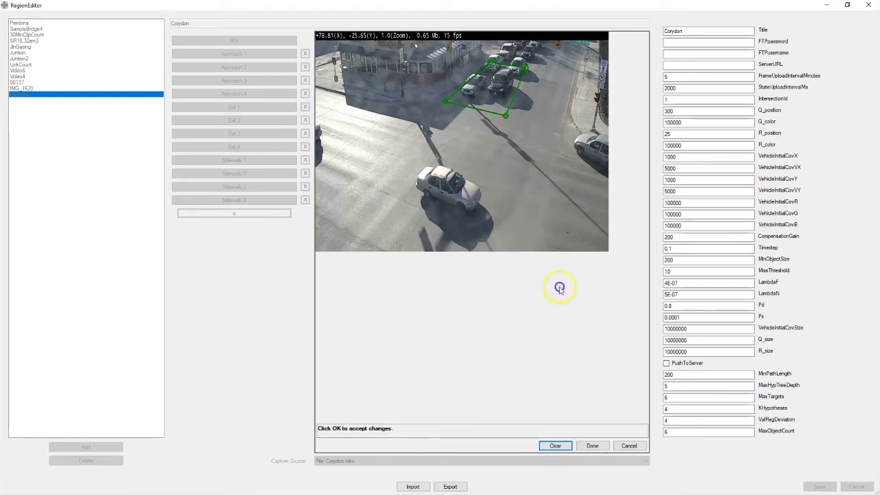
{"action": "left_click", "coordinate": [596, 445]}
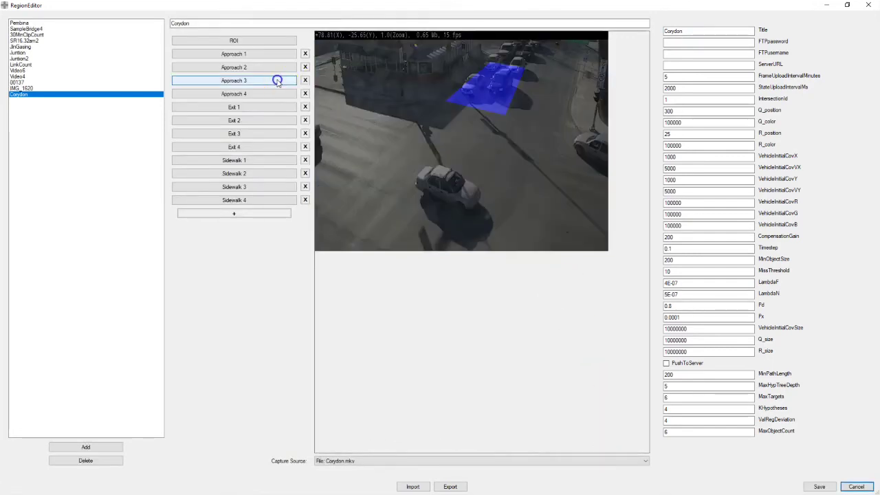
Step: Outline the Exit 3 zone and accept it
{"action": "left_click", "coordinate": [269, 134]}
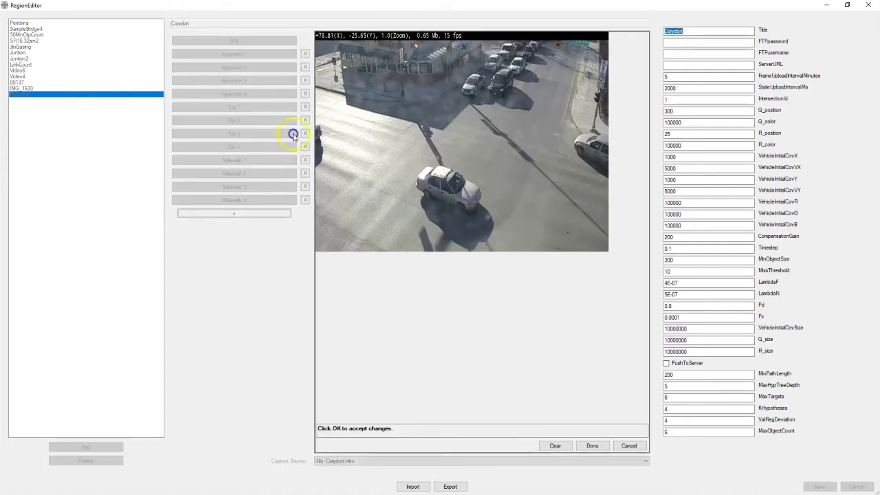
{"action": "left_click", "coordinate": [369, 171]}
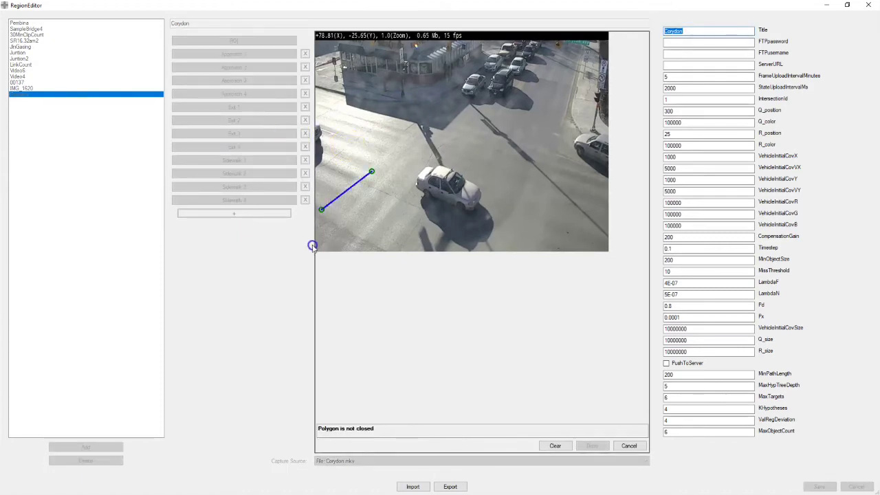
{"action": "left_click", "coordinate": [423, 199]}
{"action": "left_click", "coordinate": [371, 171]}
{"action": "left_click", "coordinate": [591, 445]}
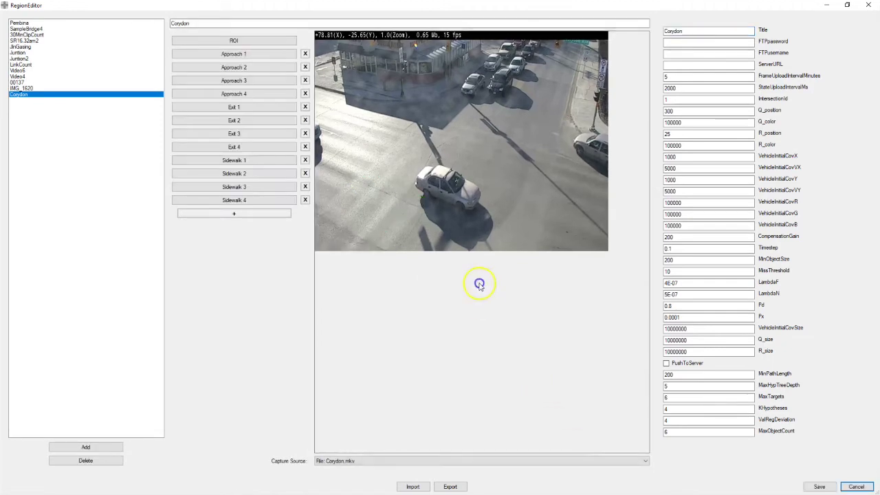
Step: Outline the triangular Approach 4 zone along the left edge and accept it
{"action": "left_click", "coordinate": [251, 93]}
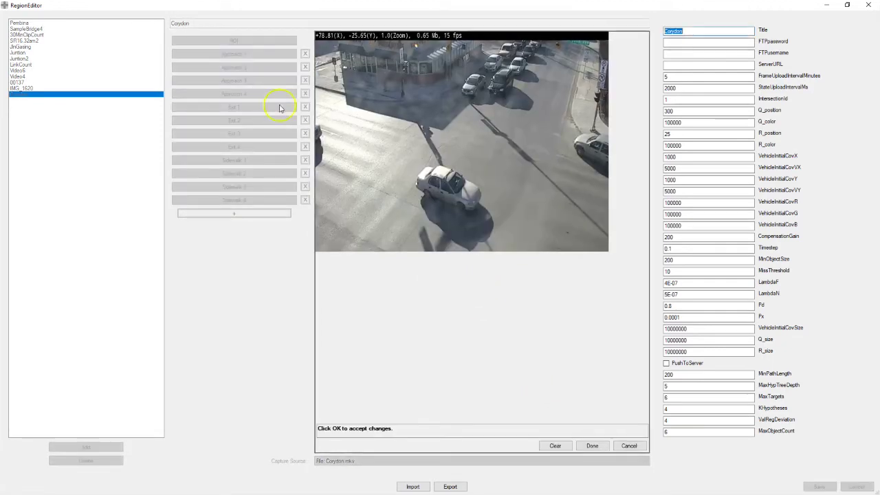
{"action": "left_click", "coordinate": [320, 124]}
{"action": "left_click", "coordinate": [380, 152]}
{"action": "left_click", "coordinate": [321, 203]}
{"action": "left_click", "coordinate": [320, 124]}
{"action": "left_click", "coordinate": [591, 446]}
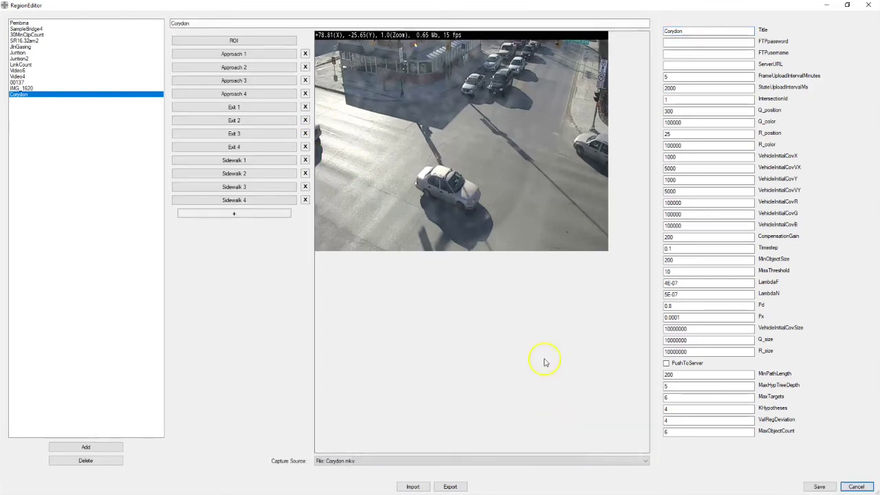
Step: Outline the Exit 4 zone in the bottom-right corner and accept it
{"action": "left_click", "coordinate": [300, 153]}
{"action": "left_click", "coordinate": [553, 202]}
{"action": "left_click", "coordinate": [535, 248]}
{"action": "left_click", "coordinate": [604, 249]}
{"action": "left_click", "coordinate": [604, 218]}
{"action": "left_click", "coordinate": [554, 202]}
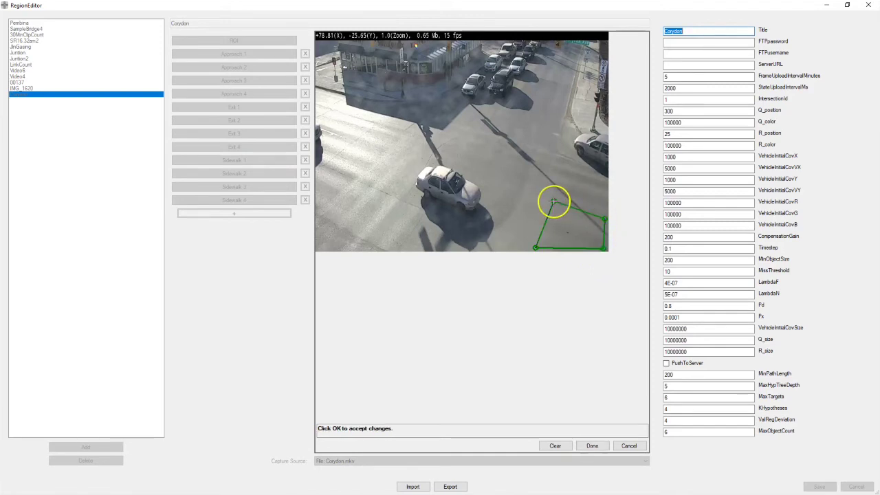
{"action": "left_click", "coordinate": [591, 446]}
{"action": "mouse_move", "coordinate": [268, 57]}
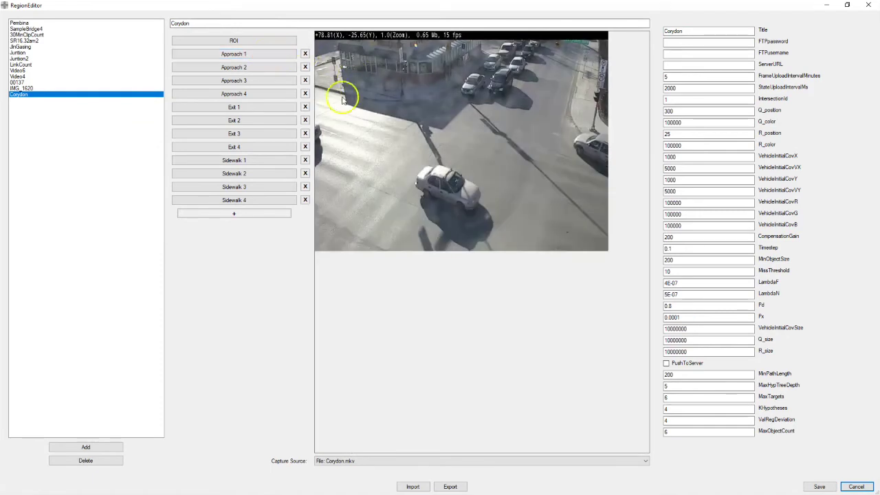
{"action": "left_click", "coordinate": [275, 106]}
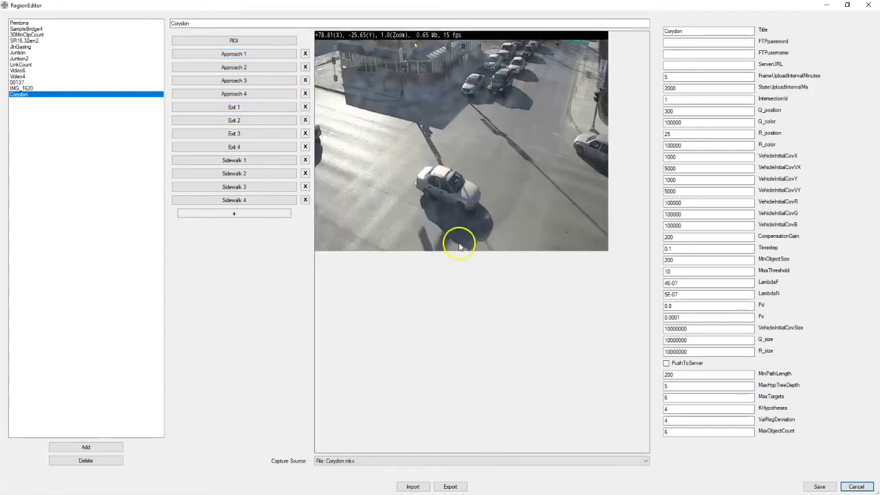
{"action": "mouse_move", "coordinate": [242, 71]}
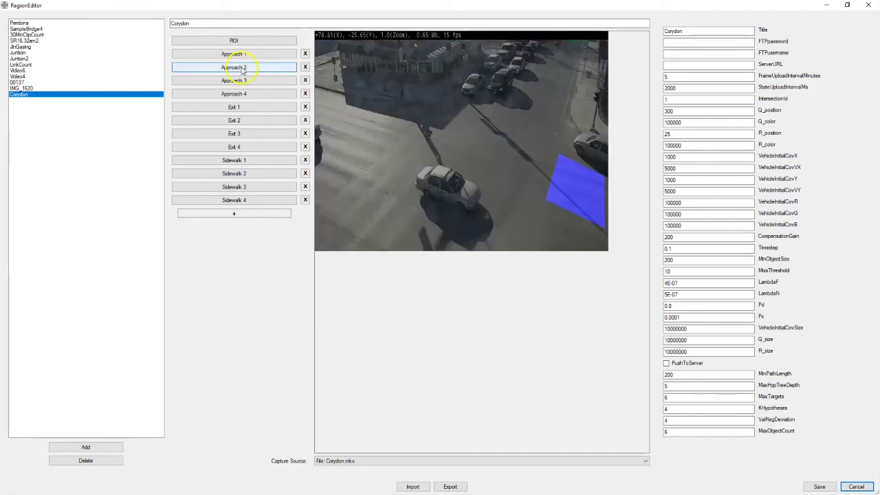
{"action": "mouse_move", "coordinate": [268, 122]}
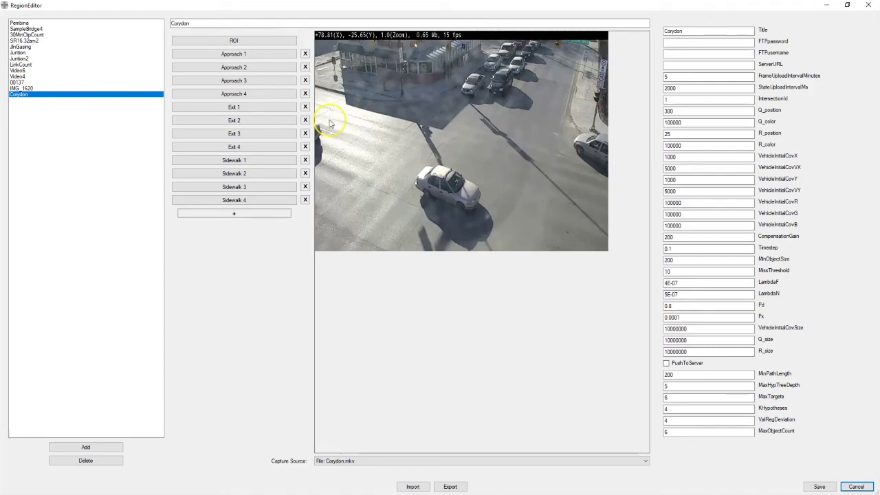
{"action": "left_click", "coordinate": [278, 55]}
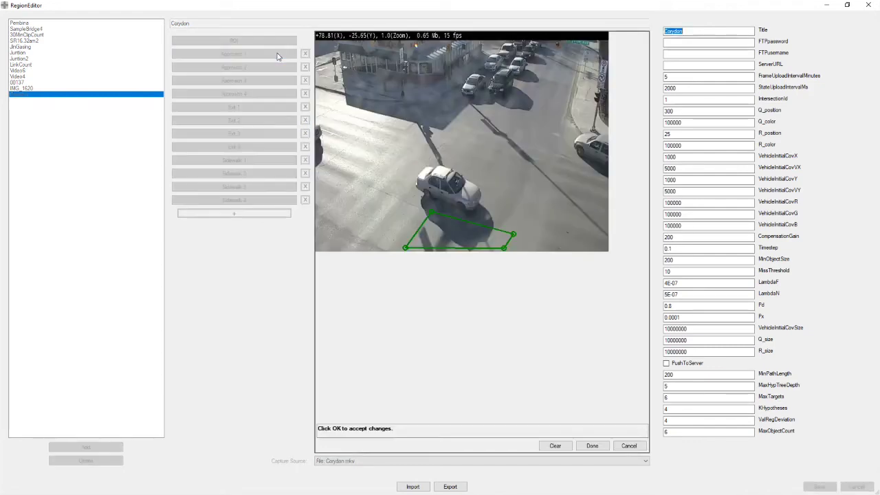
{"action": "left_click", "coordinate": [625, 445]}
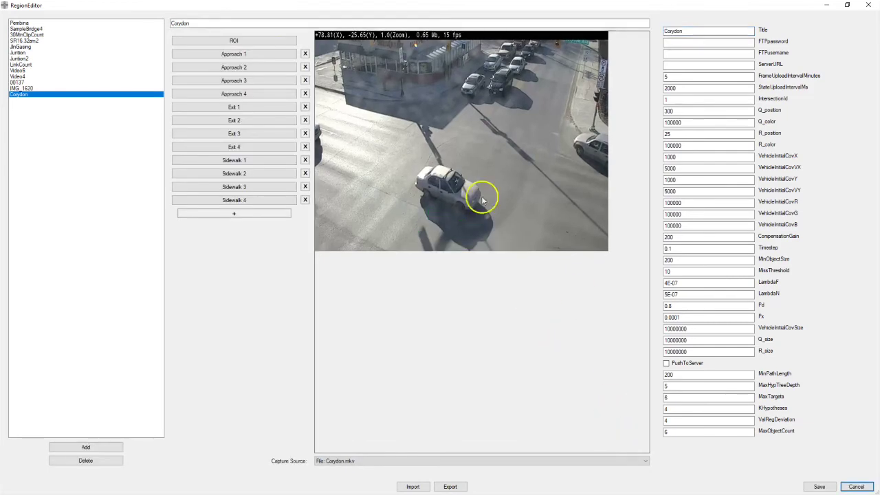
{"action": "mouse_move", "coordinate": [269, 82]}
{"action": "mouse_move", "coordinate": [265, 61]}
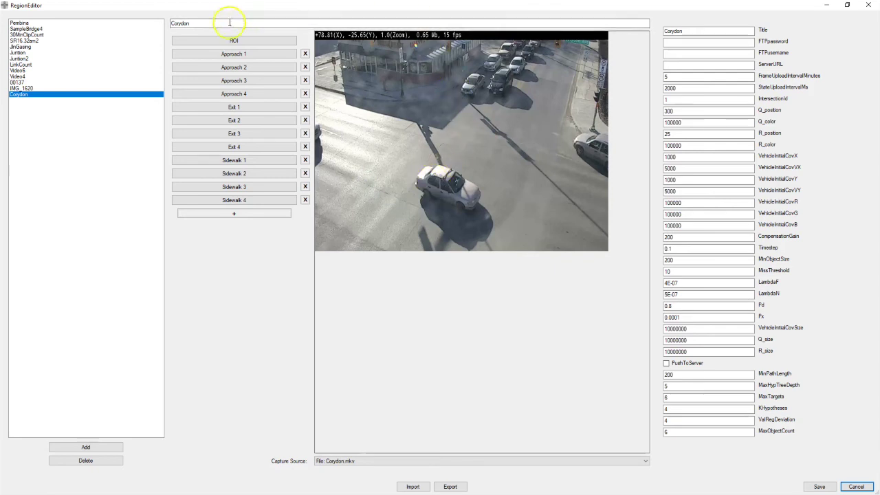
{"action": "left_click", "coordinate": [219, 41]}
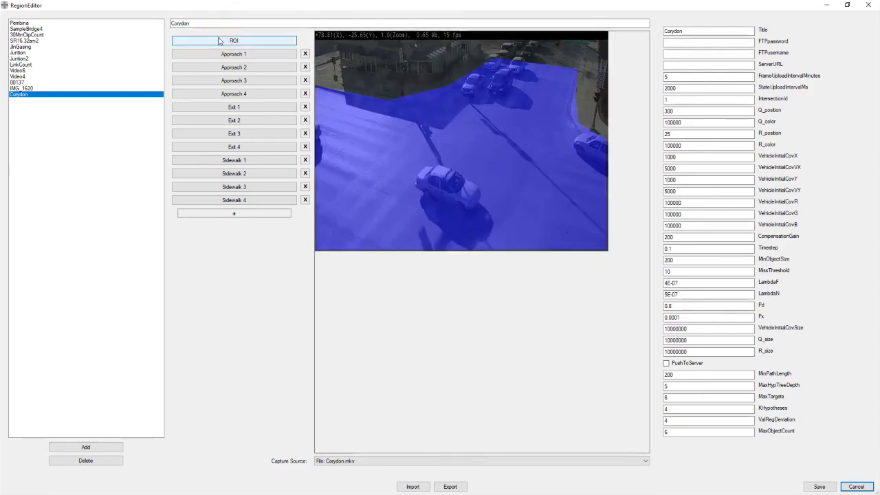
{"action": "left_click", "coordinate": [214, 55]}
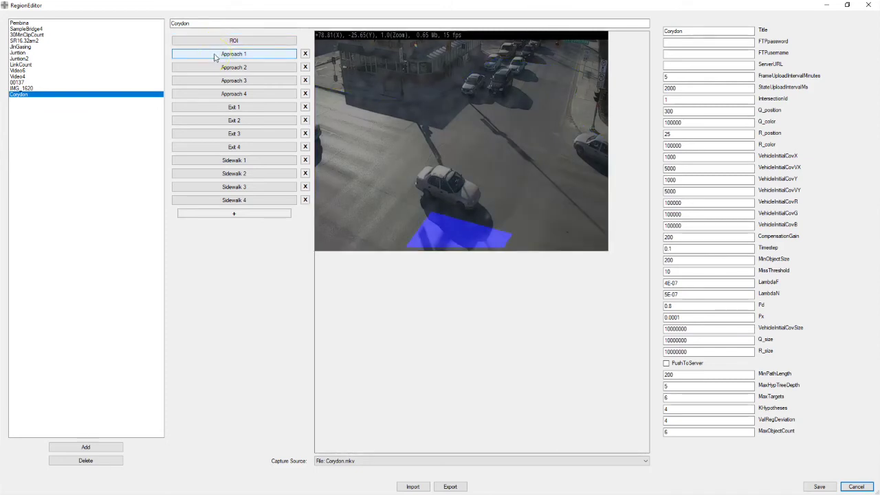
{"action": "left_click", "coordinate": [215, 69]}
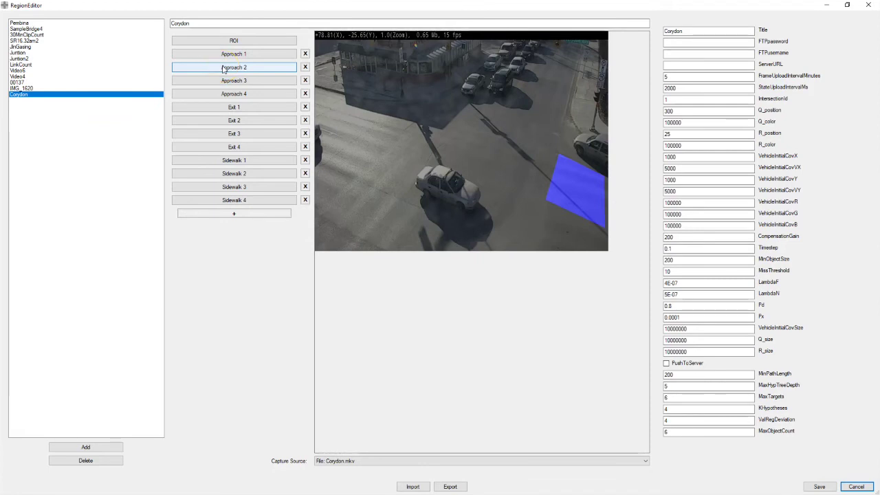
{"action": "left_click", "coordinate": [233, 55]}
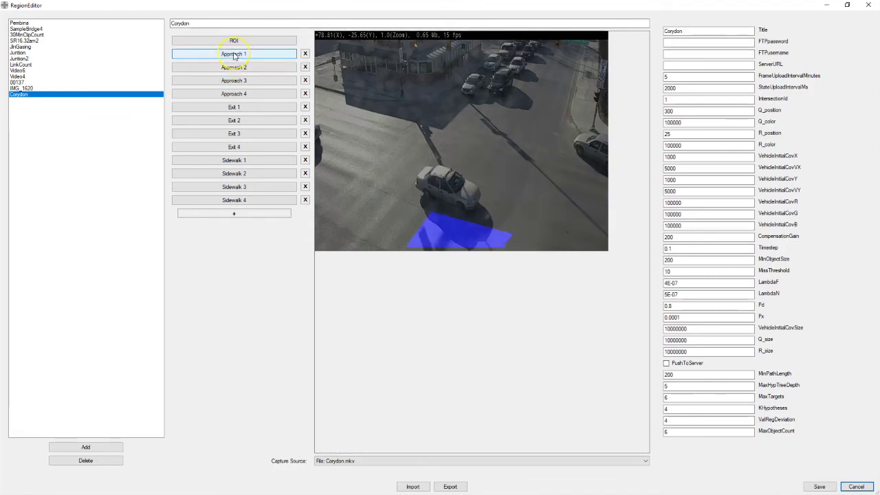
{"action": "left_click", "coordinate": [233, 67]}
{"action": "left_click", "coordinate": [228, 81]}
{"action": "left_click", "coordinate": [225, 95]}
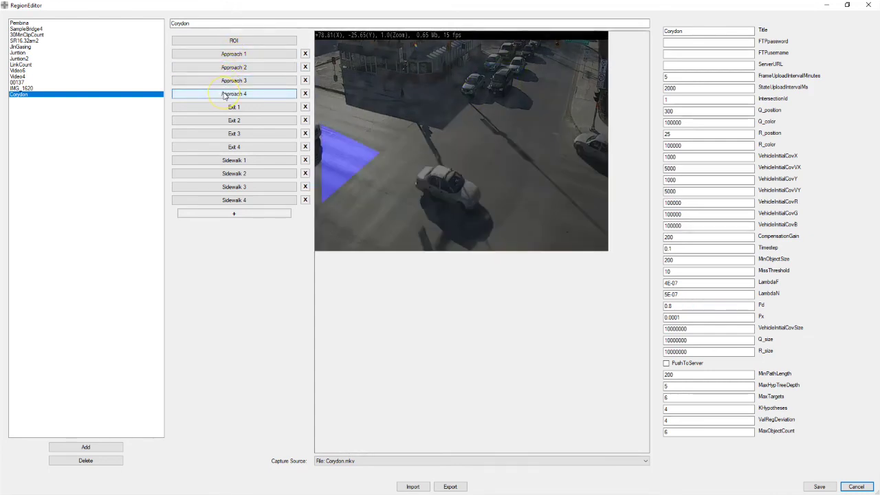
{"action": "left_click", "coordinate": [224, 108]}
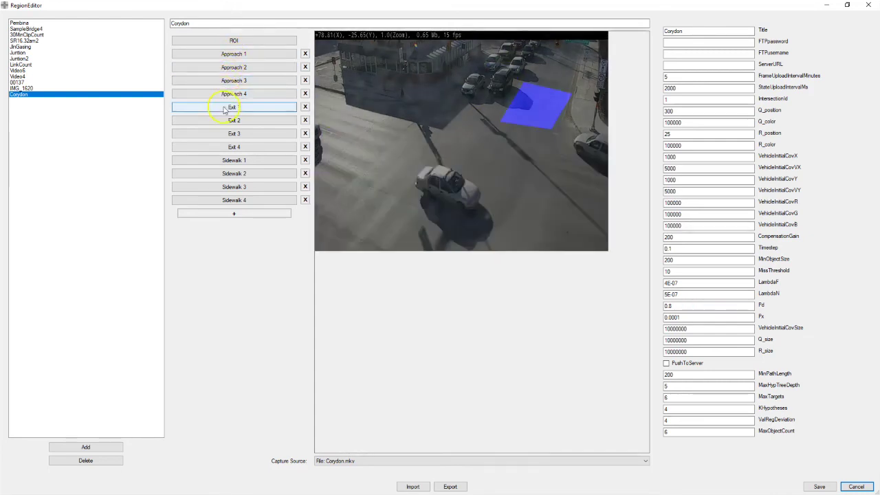
{"action": "left_click", "coordinate": [220, 124]}
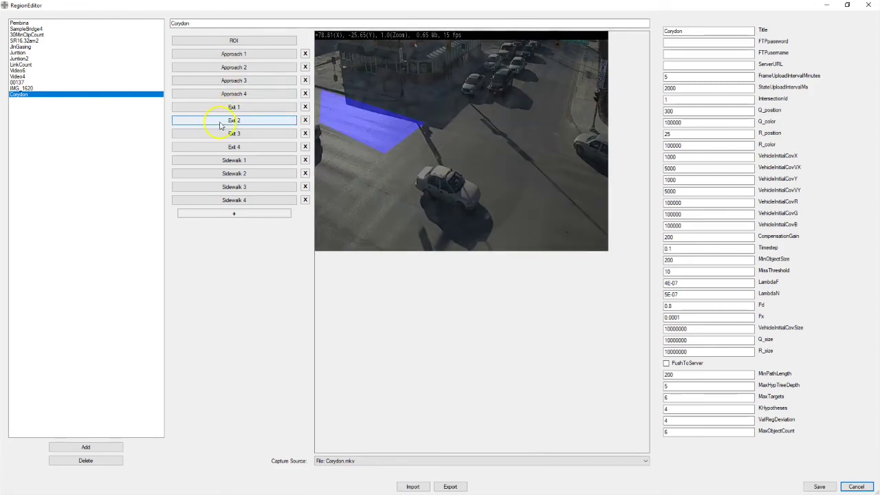
{"action": "left_click", "coordinate": [221, 134]}
{"action": "left_click", "coordinate": [220, 148]}
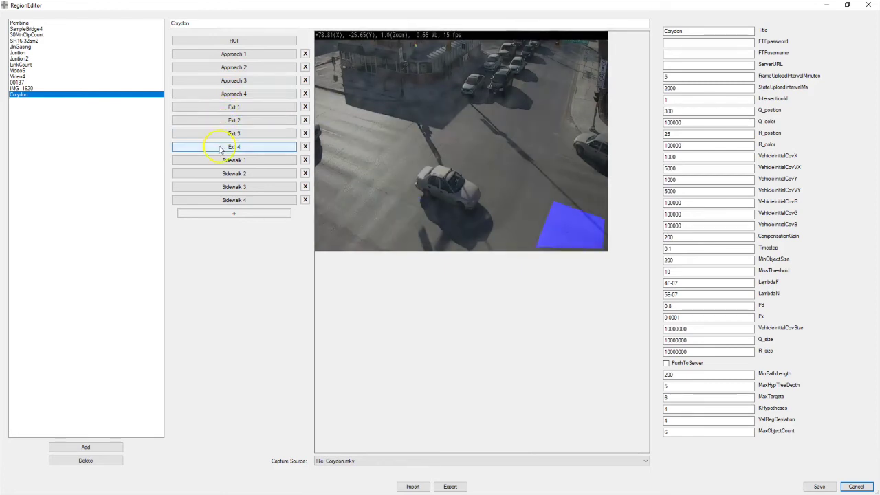
{"action": "left_click", "coordinate": [558, 379]}
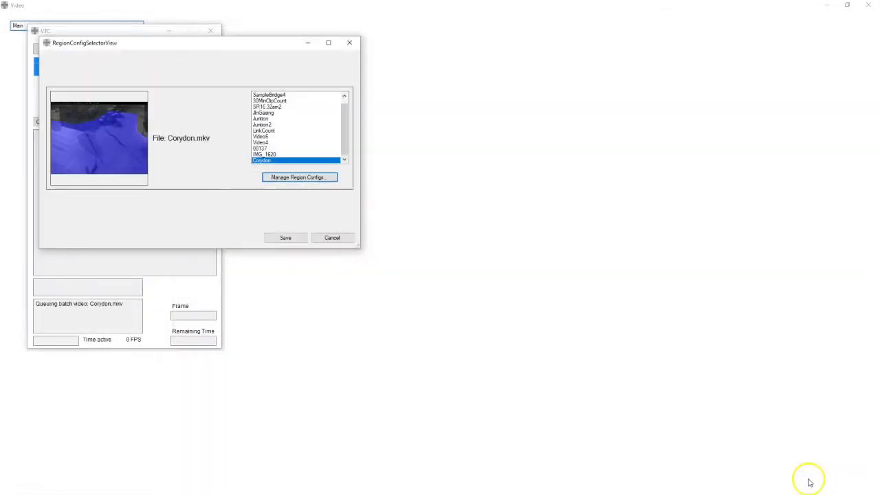
Step: Save the Corydon regions, process the video, and generate the Turn Movement Count report
{"action": "left_click", "coordinate": [284, 240]}
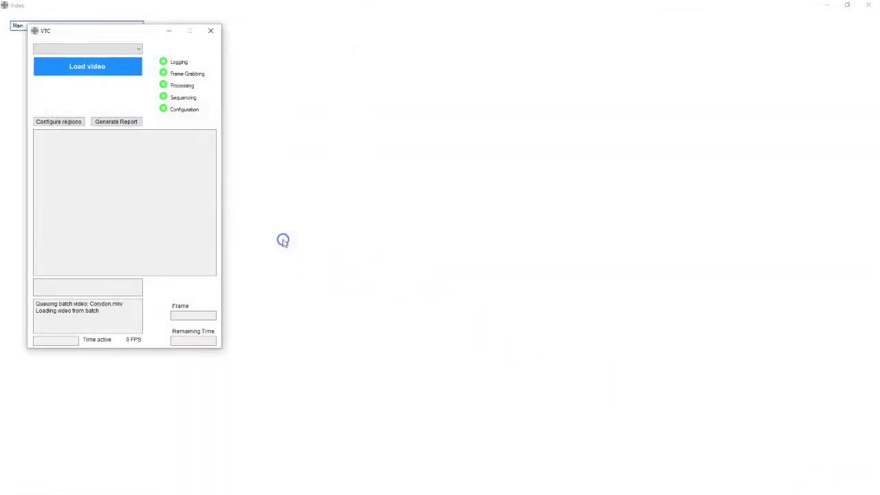
{"action": "left_click_drag", "start_coordinate": [108, 35], "coordinate": [656, 54]}
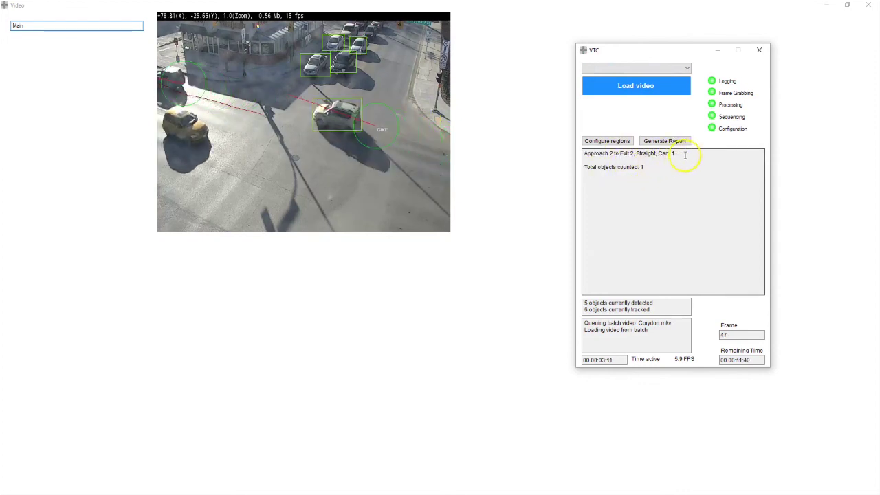
{"action": "left_click", "coordinate": [666, 141]}
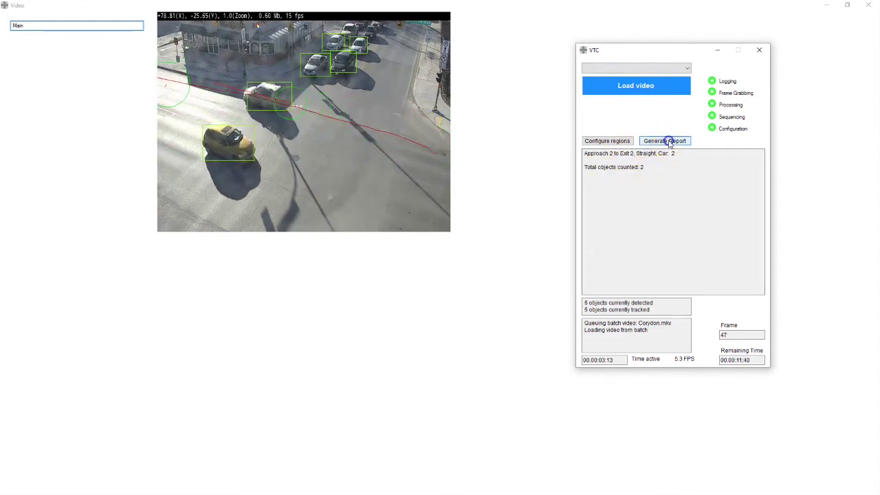
Step: Close VTC and open the new Movement Counts output folder
{"action": "left_click", "coordinate": [758, 50]}
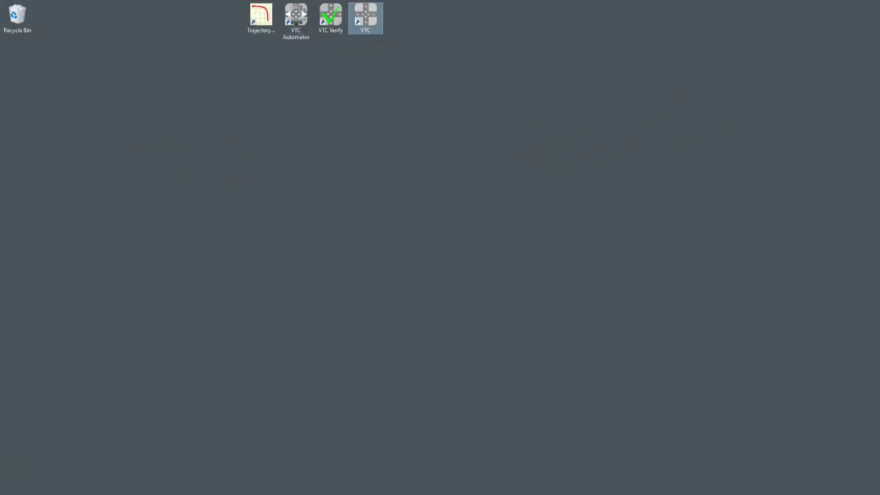
{"action": "left_click", "coordinate": [65, 55]}
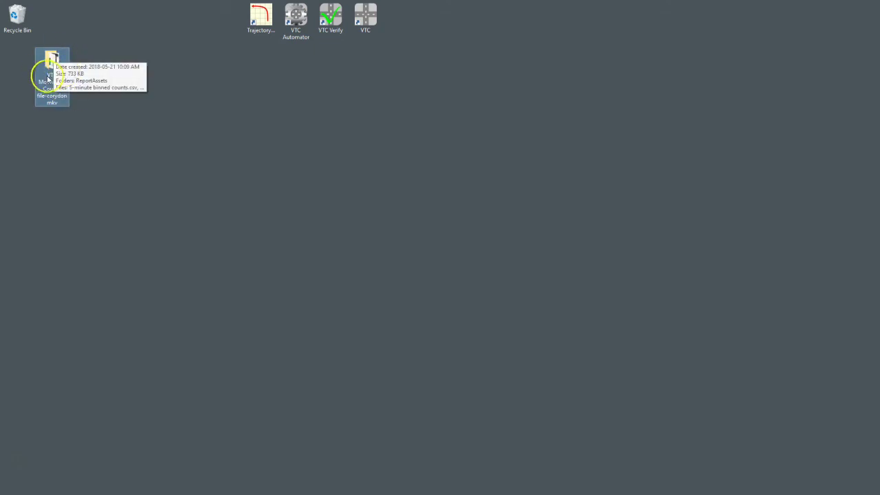
{"action": "double_click", "coordinate": [51, 62]}
Step: Open report.html in Chrome and scroll through the Corydon report
{"action": "left_click", "coordinate": [278, 180]}
{"action": "double_click", "coordinate": [278, 180]}
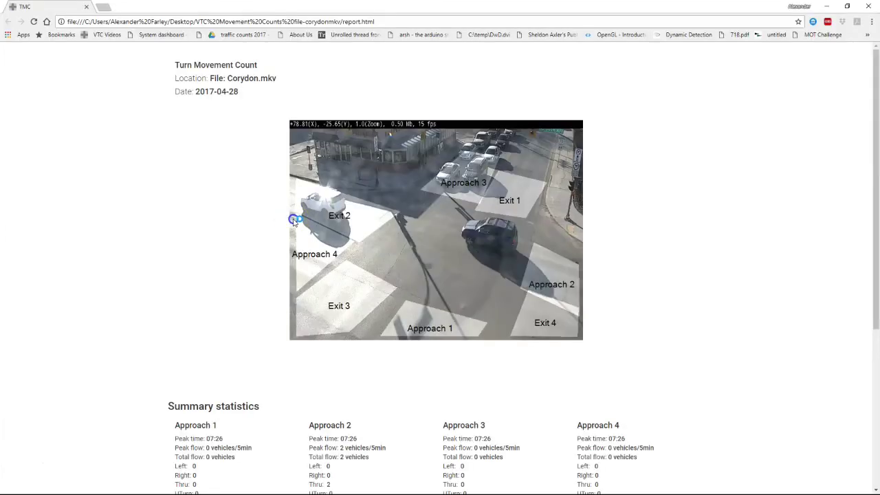
{"action": "left_click", "coordinate": [426, 306]}
{"action": "scroll", "coordinate": [604, 226], "scroll_direction": "down", "scroll_amount": 3}
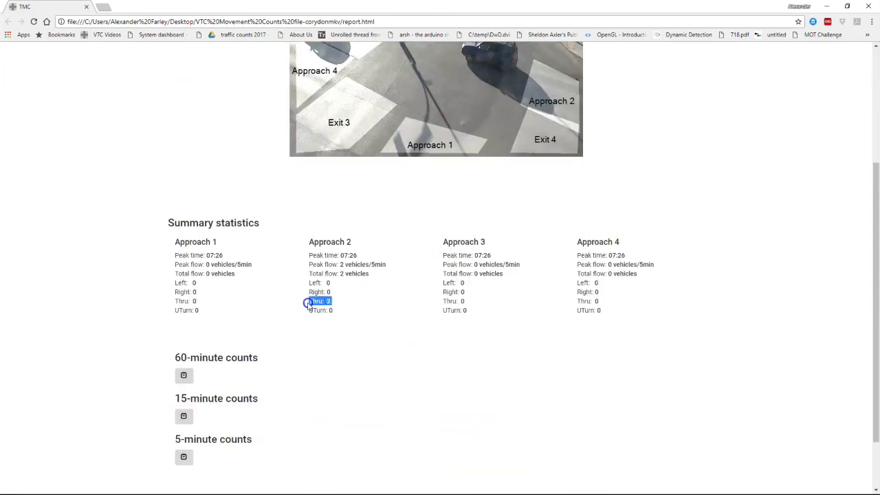
{"action": "scroll", "coordinate": [517, 230], "scroll_direction": "up", "scroll_amount": 2}
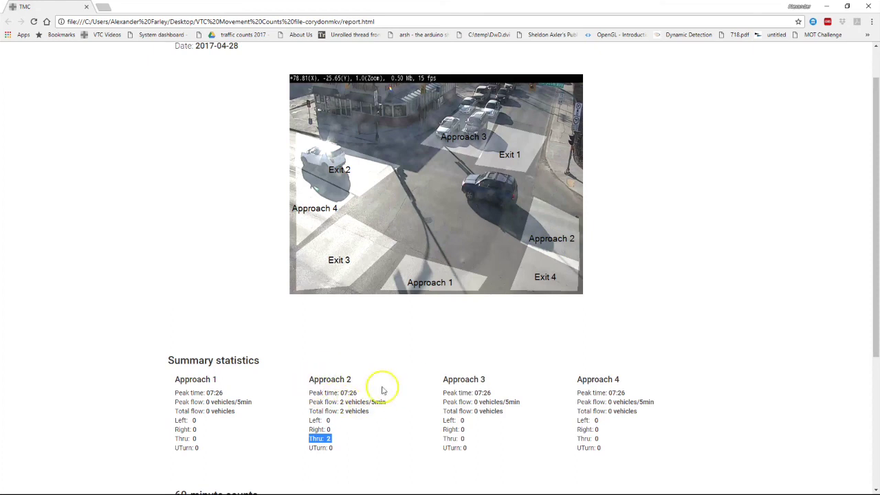
{"action": "scroll", "coordinate": [350, 304], "scroll_direction": "down", "scroll_amount": 3}
Step: Expand the 5-, 15- and 60-minute count tables, then close the browser
{"action": "left_click", "coordinate": [184, 386]}
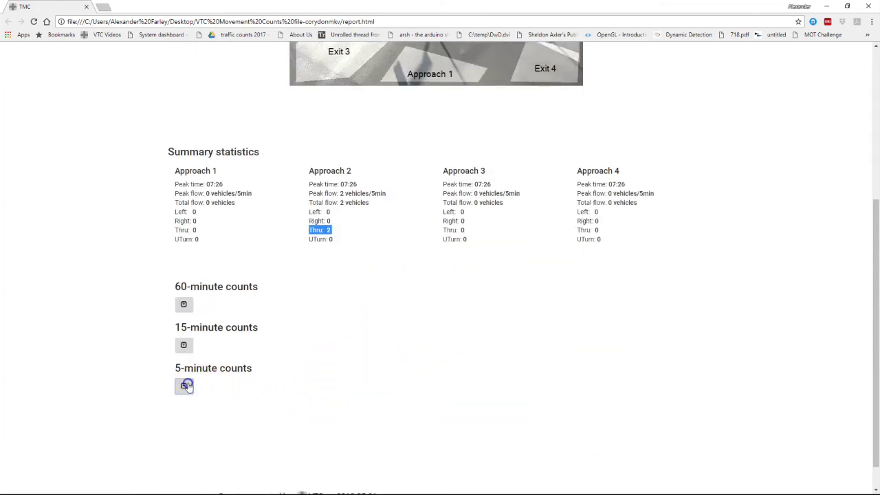
{"action": "scroll", "coordinate": [94, 308], "scroll_direction": "down", "scroll_amount": 2}
{"action": "left_click", "coordinate": [182, 254]}
{"action": "left_click", "coordinate": [183, 214]}
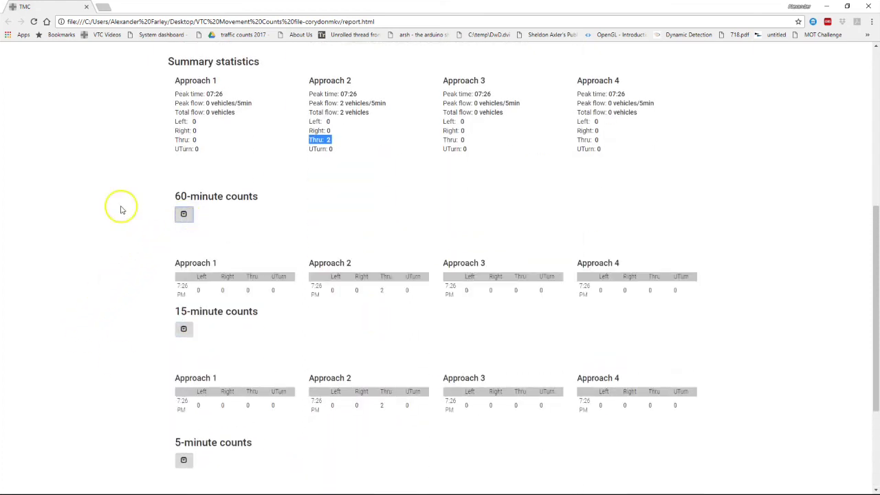
{"action": "scroll", "coordinate": [116, 210], "scroll_direction": "down", "scroll_amount": 3}
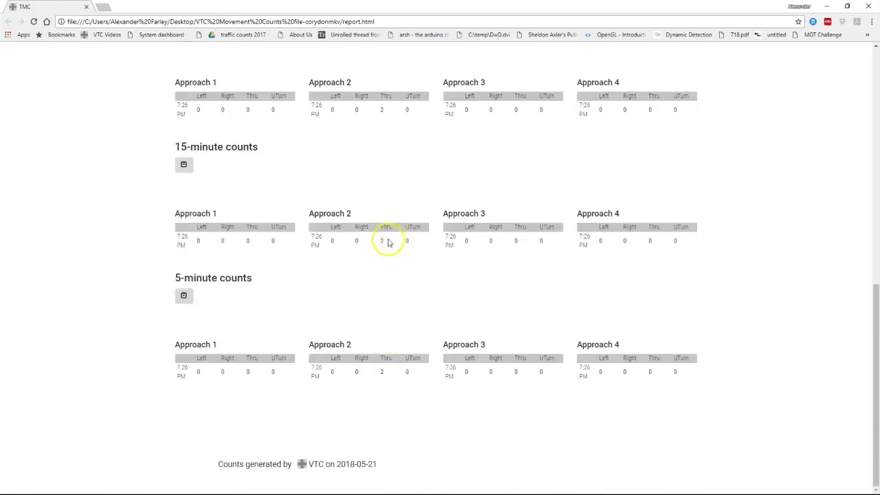
{"action": "scroll", "coordinate": [388, 133], "scroll_direction": "up", "scroll_amount": 8}
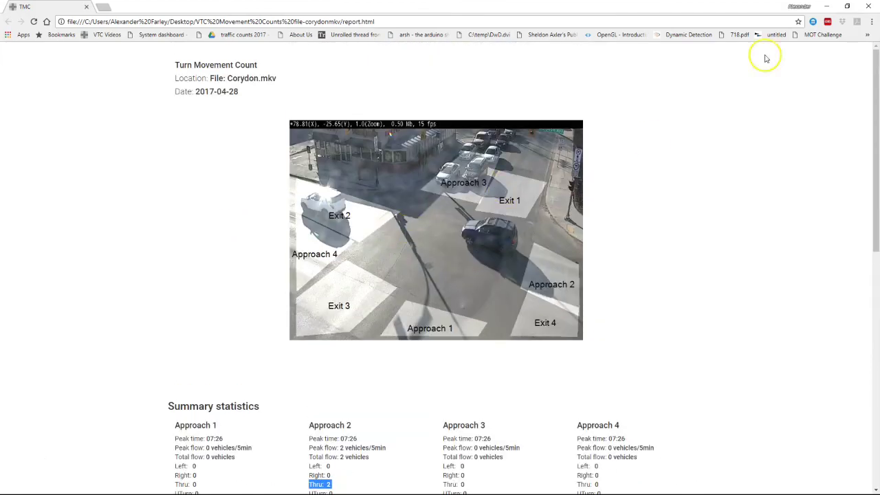
{"action": "left_click", "coordinate": [867, 6]}
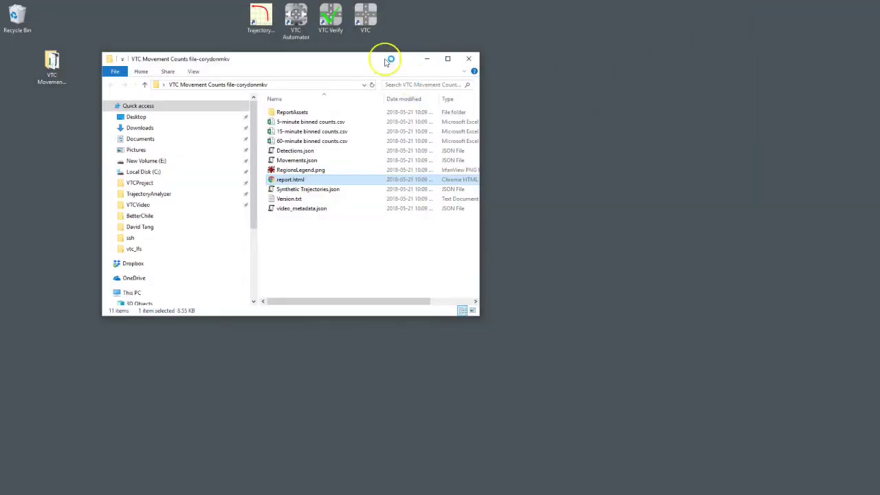